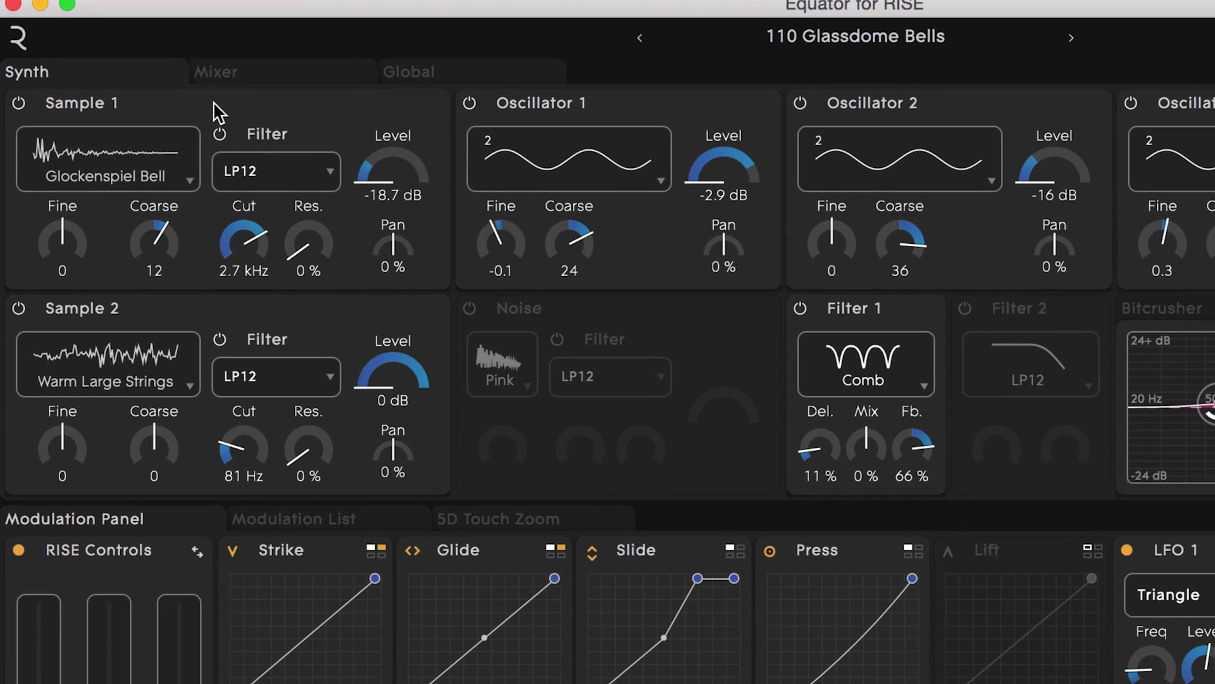
# Step: Keep Sample 1 (Glockenspiel Bell) on and Sample 2 off, keeping Warm Large Strings as its sample
pyautogui.click(20, 84)
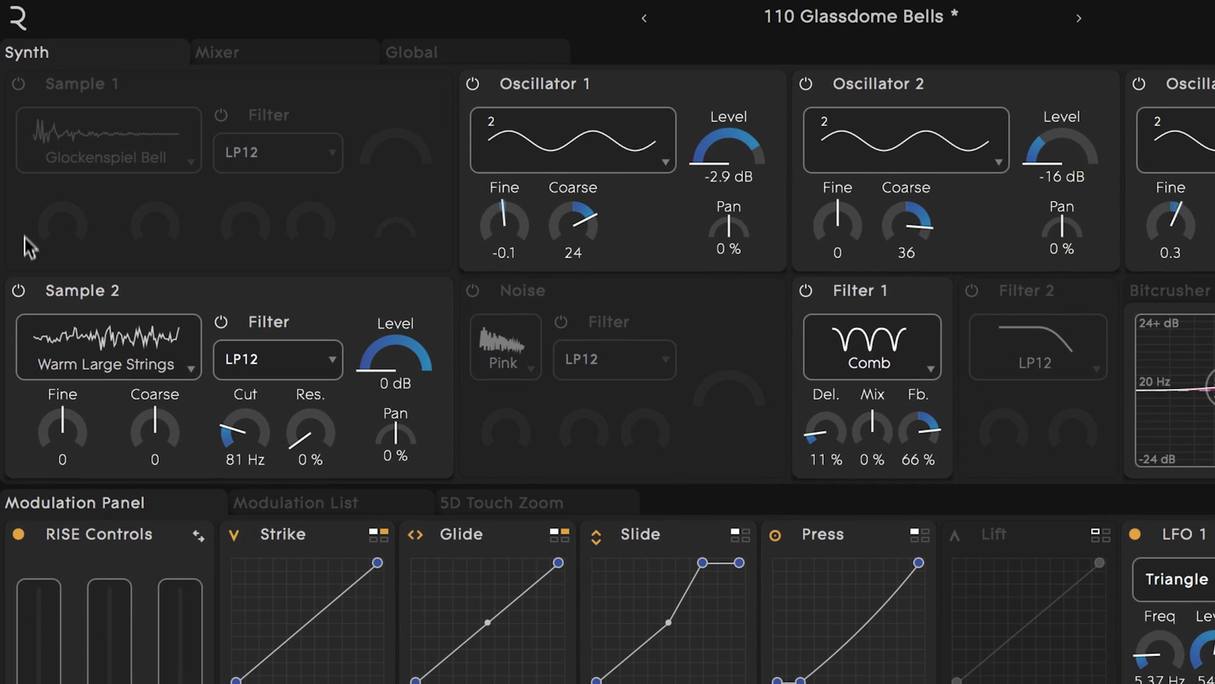
pyautogui.click(19, 291)
pyautogui.click(19, 292)
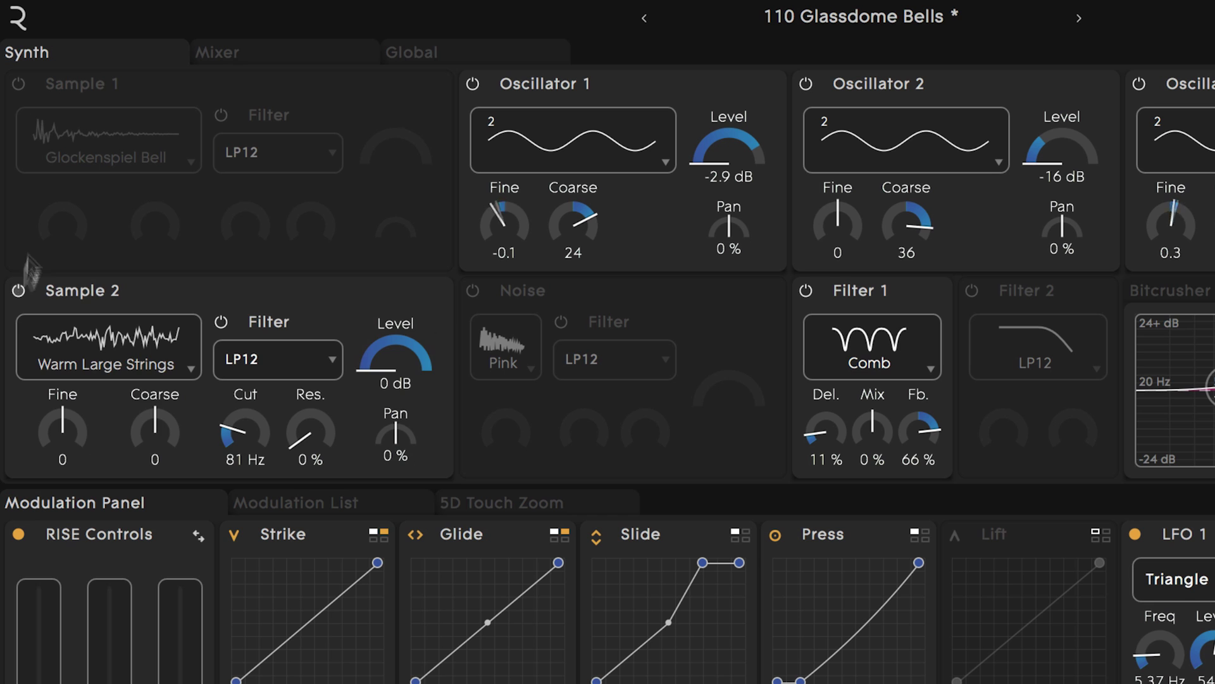
pyautogui.click(17, 84)
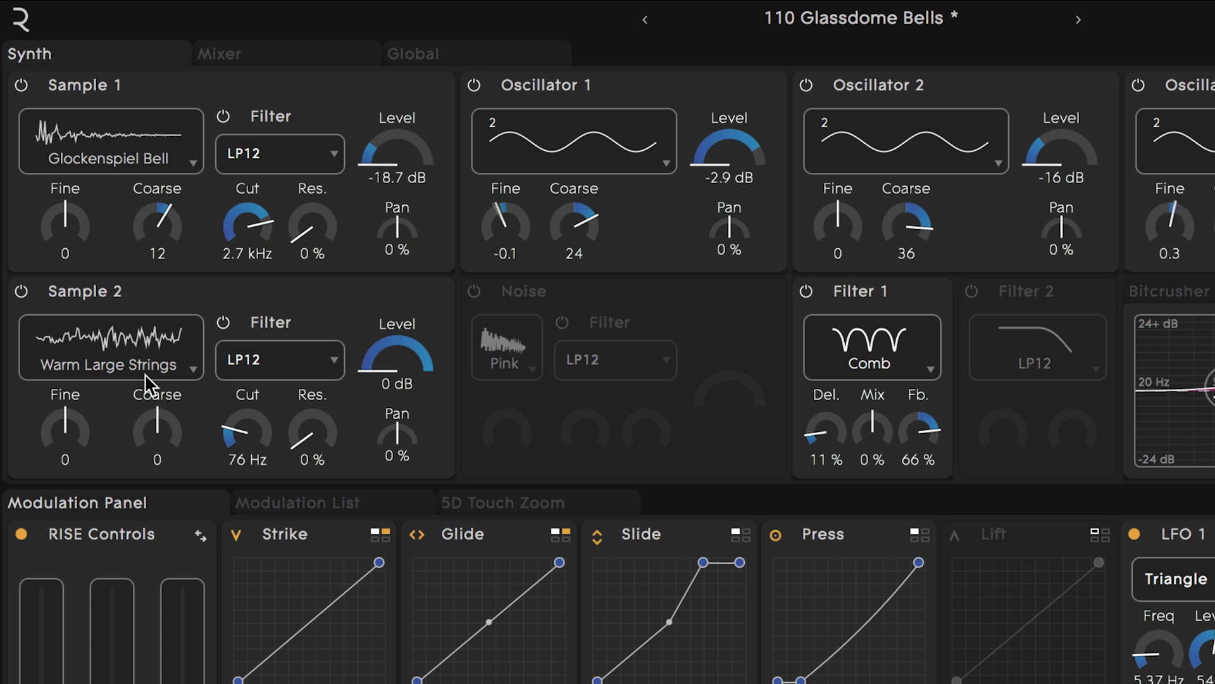
pyautogui.click(193, 363)
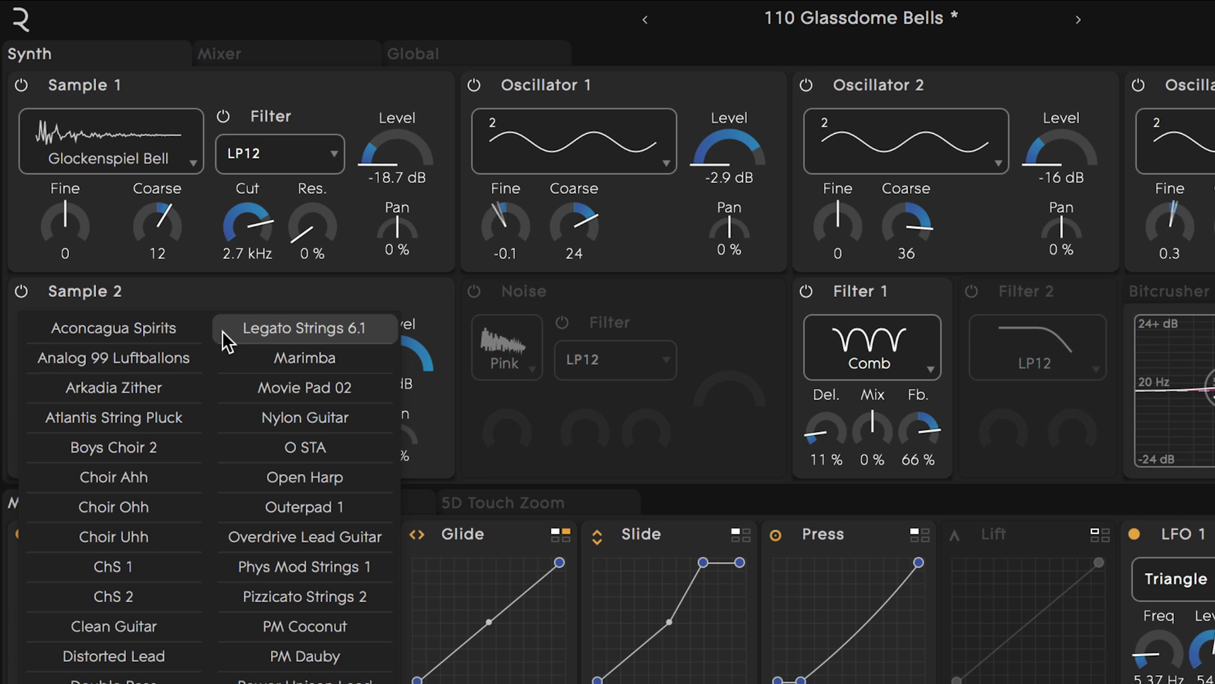
pyautogui.click(207, 305)
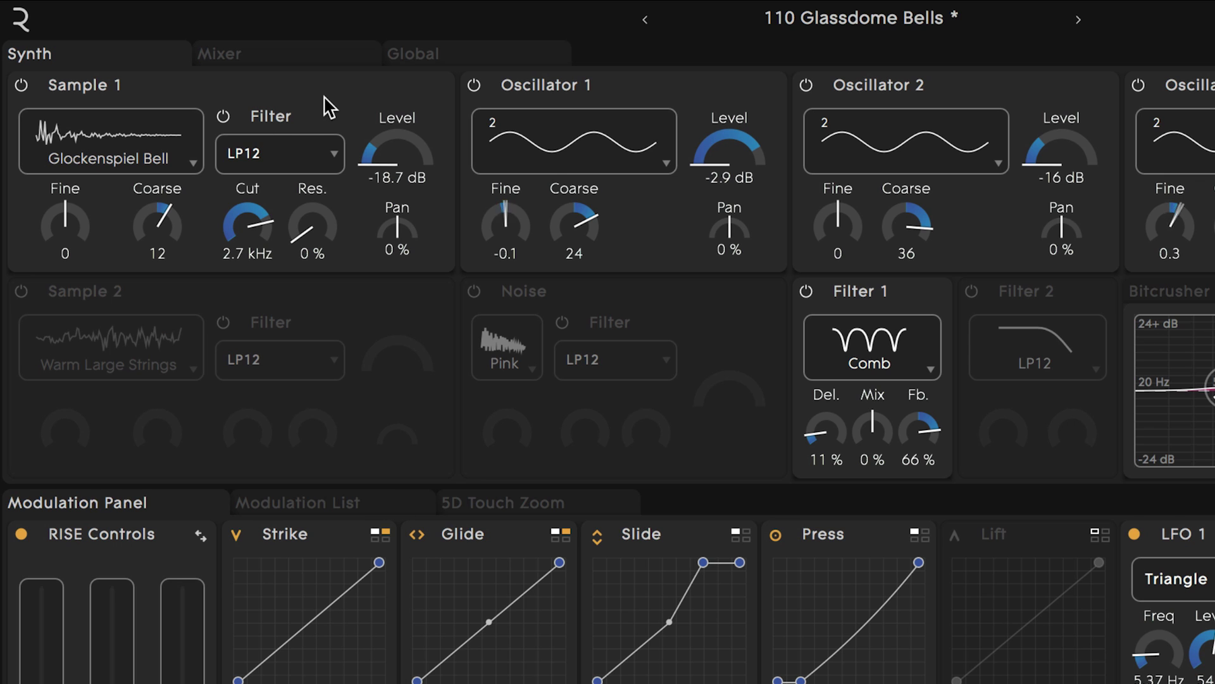
# Step: Check Sample 1's filter, keeping the LP12 type and leaving the filter on
pyautogui.click(303, 154)
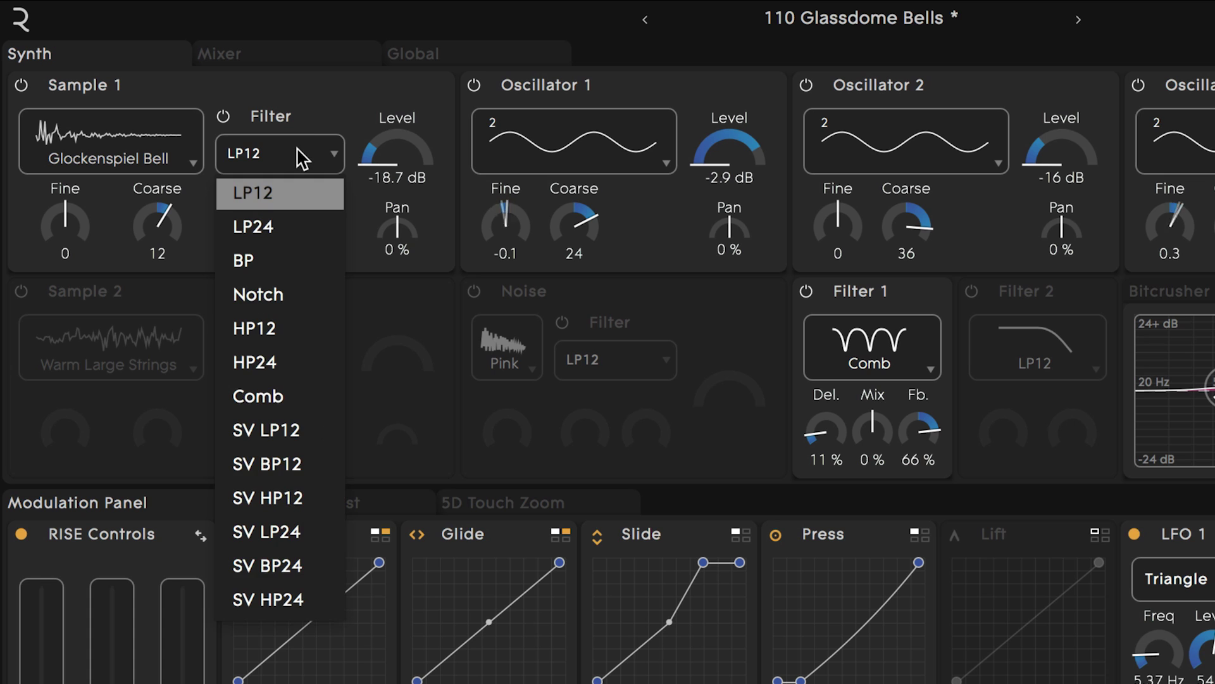
pyautogui.click(303, 155)
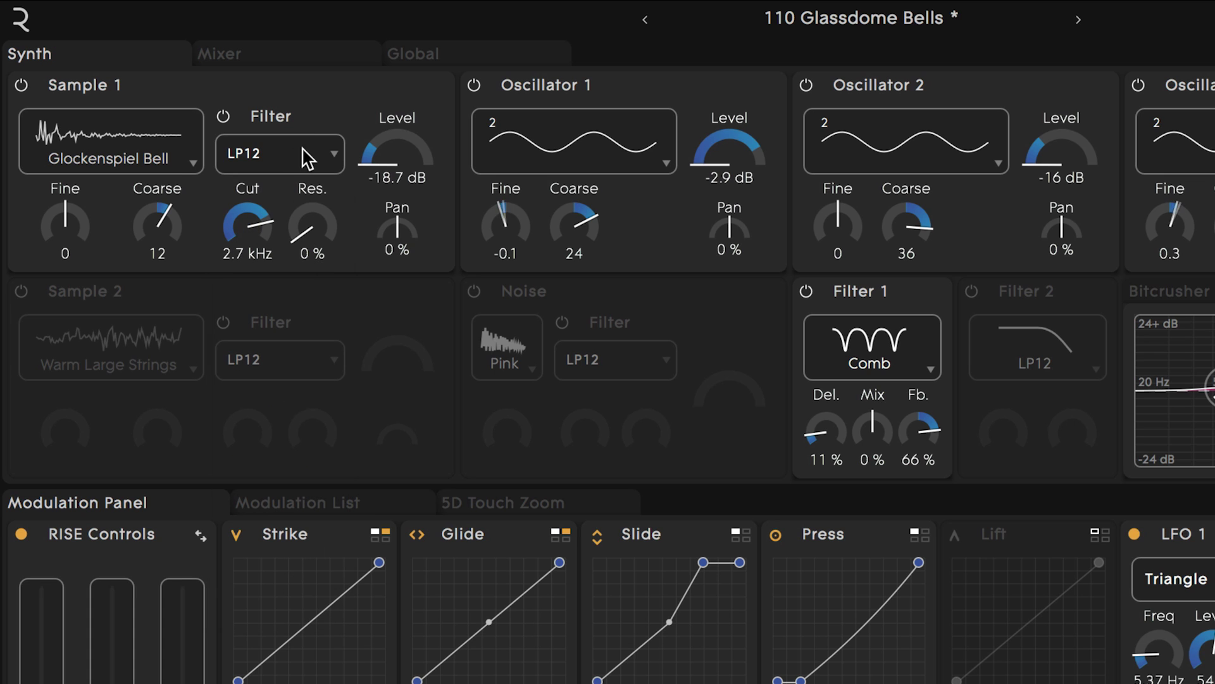
pyautogui.click(225, 118)
pyautogui.click(226, 119)
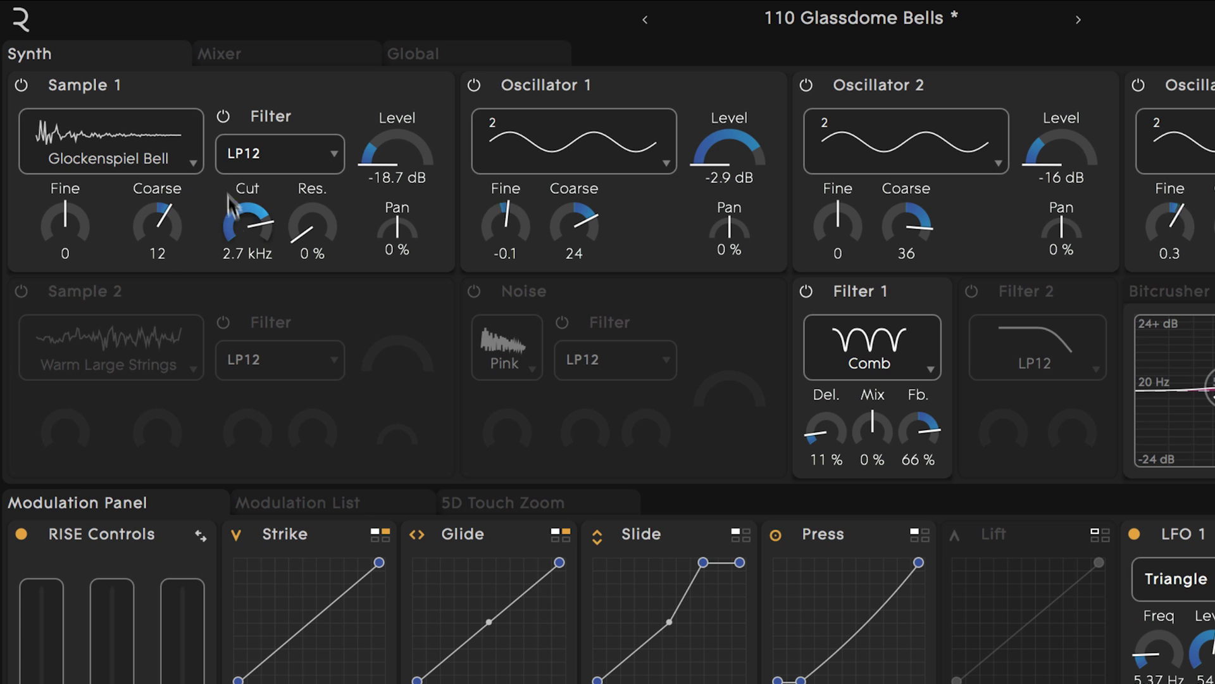
# Step: Re-enable the Sample 2 layer and raise its filter cutoff to 366 Hz
pyautogui.click(21, 291)
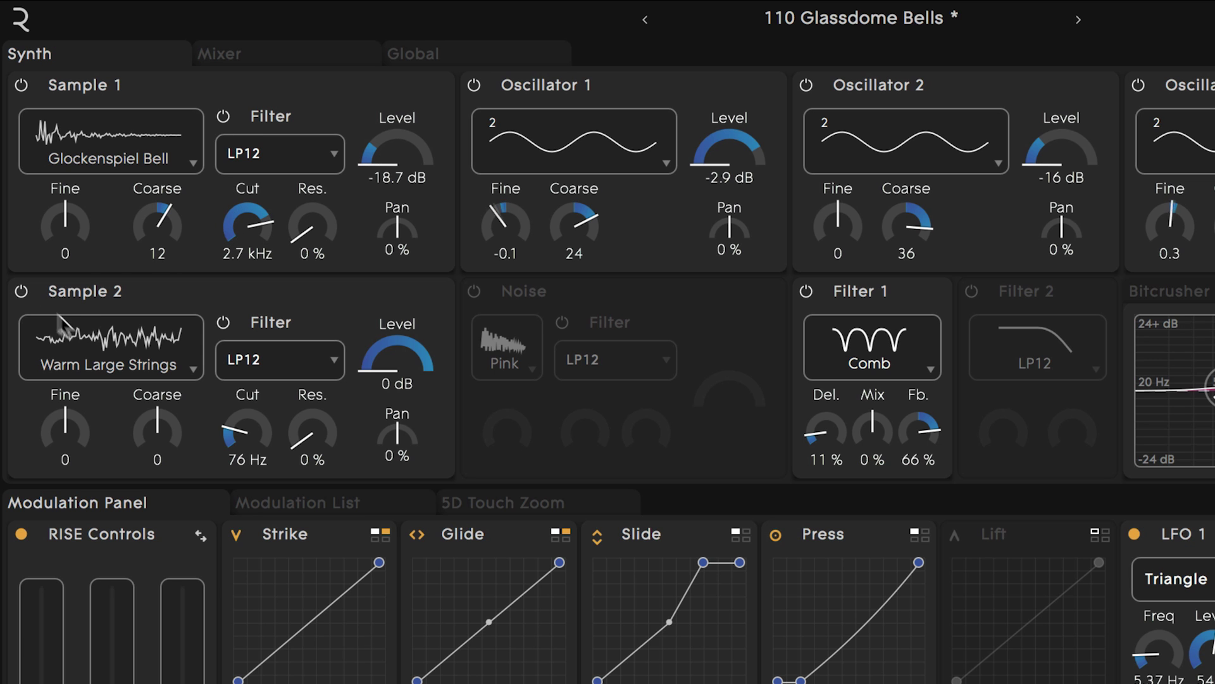
pyautogui.click(223, 323)
pyautogui.click(223, 323)
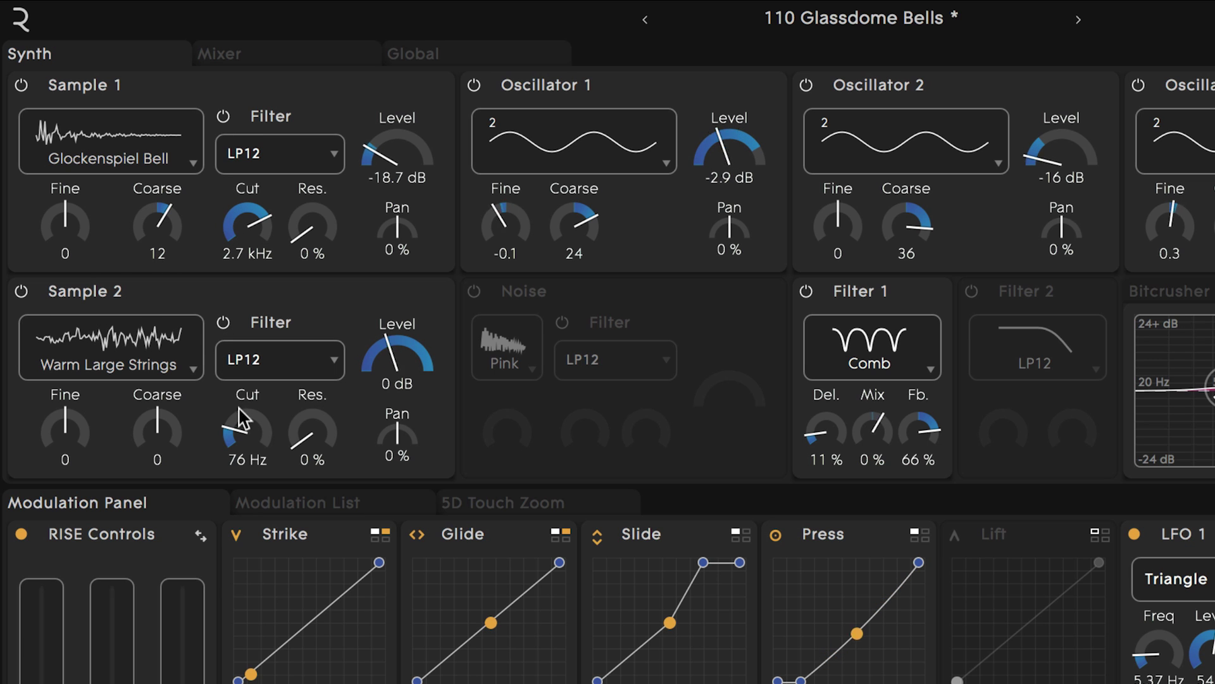
pyautogui.moveTo(238, 407); pyautogui.dragTo(149, 380)
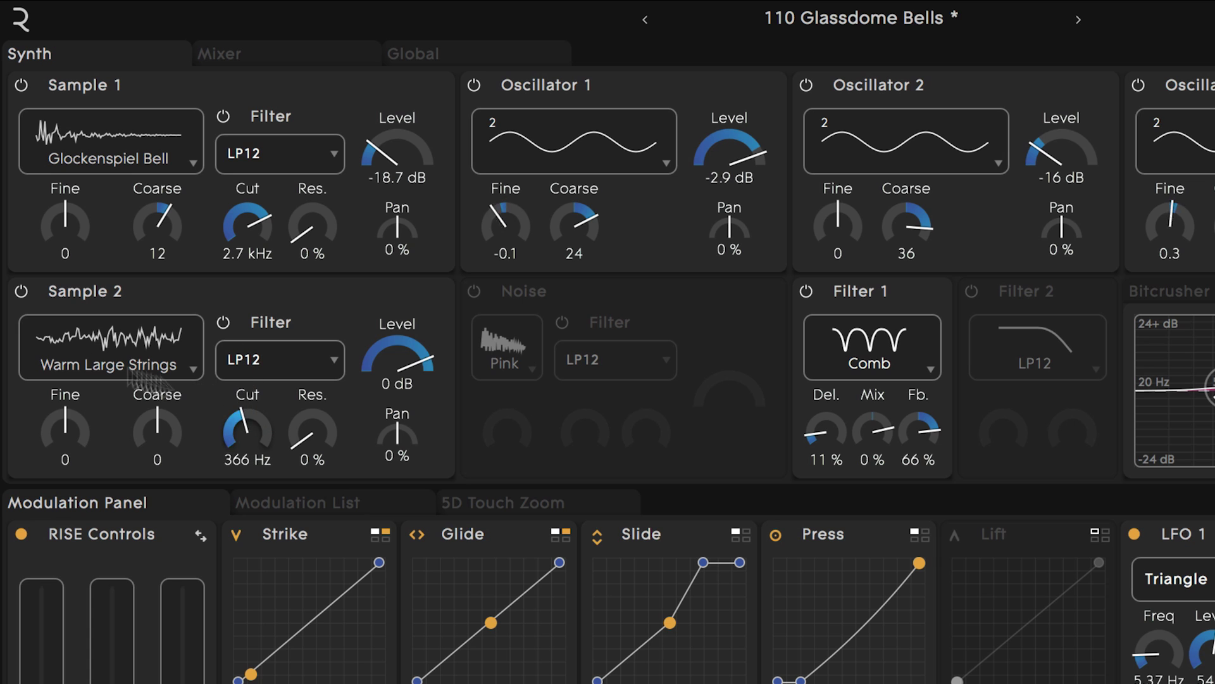
pyautogui.click(22, 291)
pyautogui.click(22, 295)
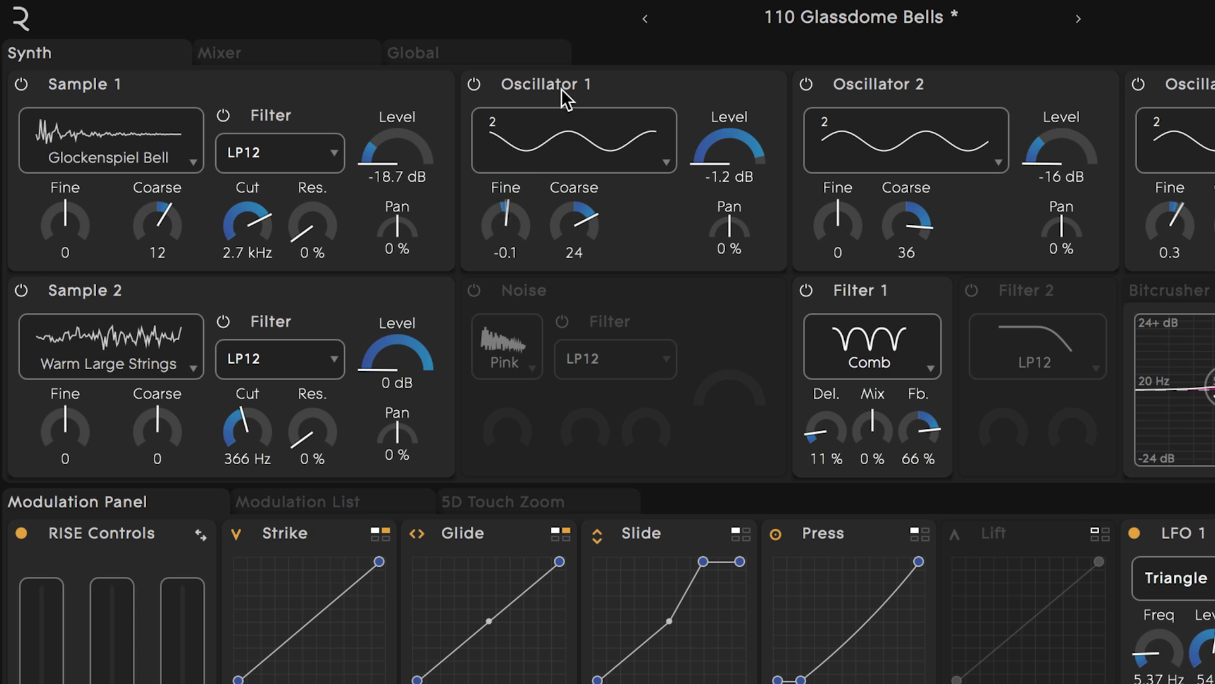
# Step: Keep Oscillator 1 on sine waveform 2, toggling the oscillator off and back on
pyautogui.click(660, 160)
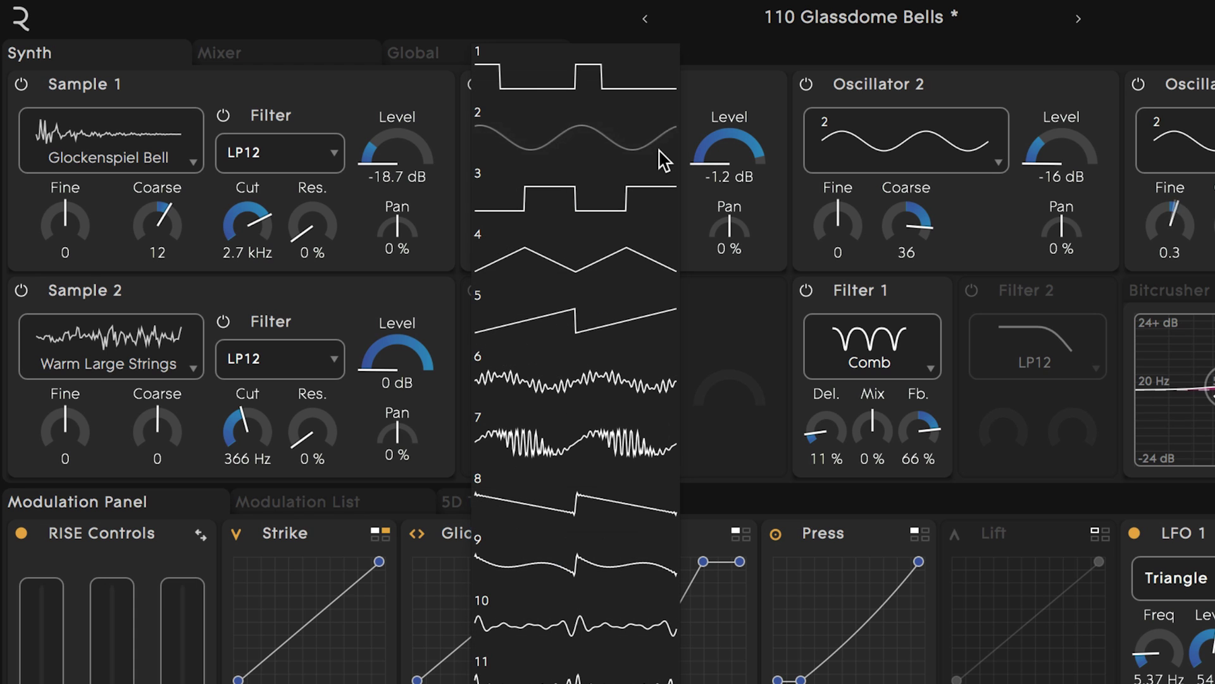
pyautogui.click(663, 160)
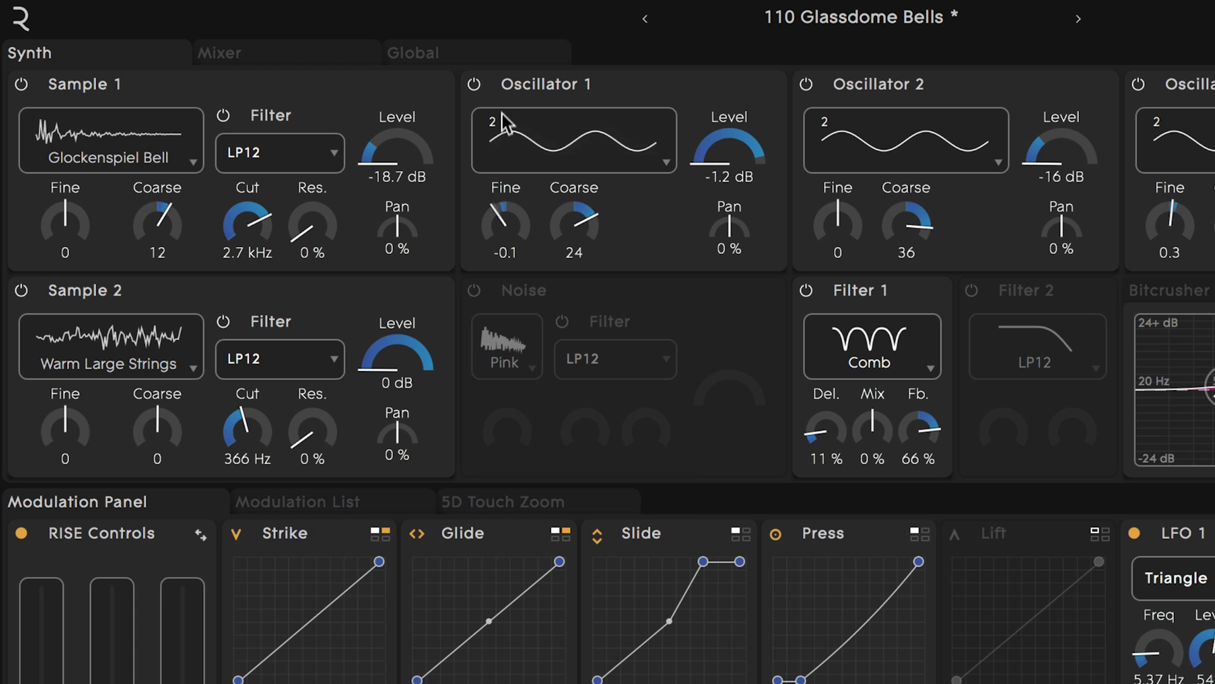
pyautogui.click(483, 85)
pyautogui.click(477, 84)
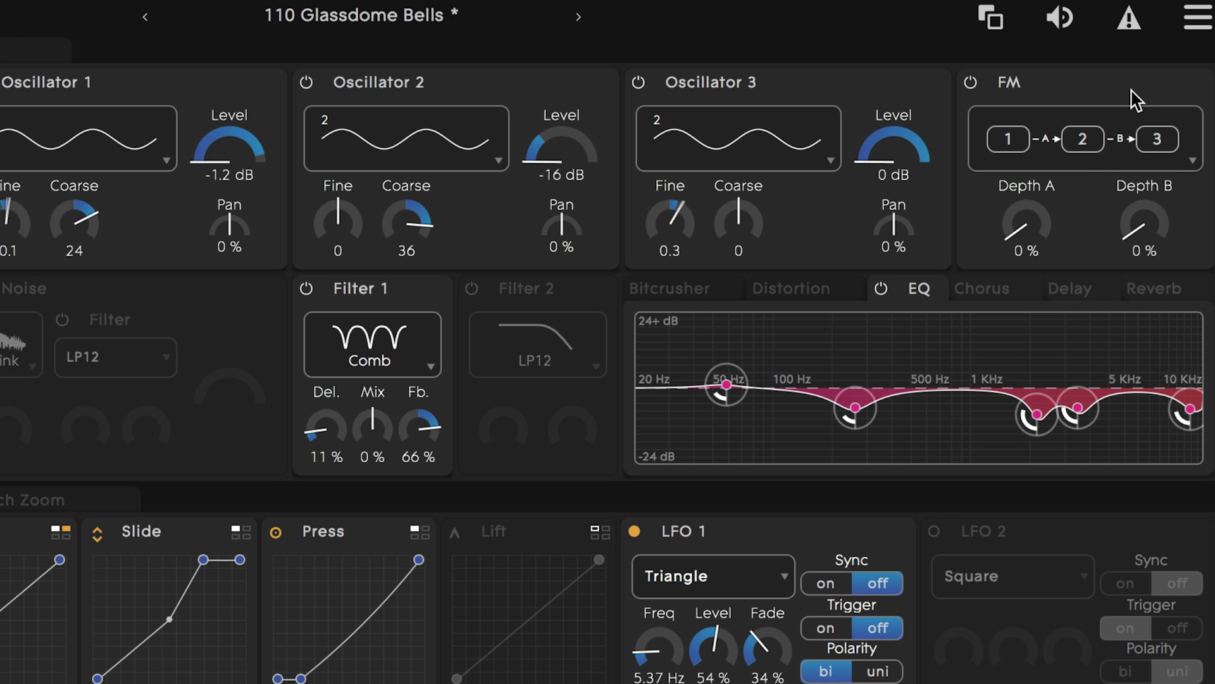
# Step: Review the FM operator routing options, leaving the routing unchanged
pyautogui.click(1174, 163)
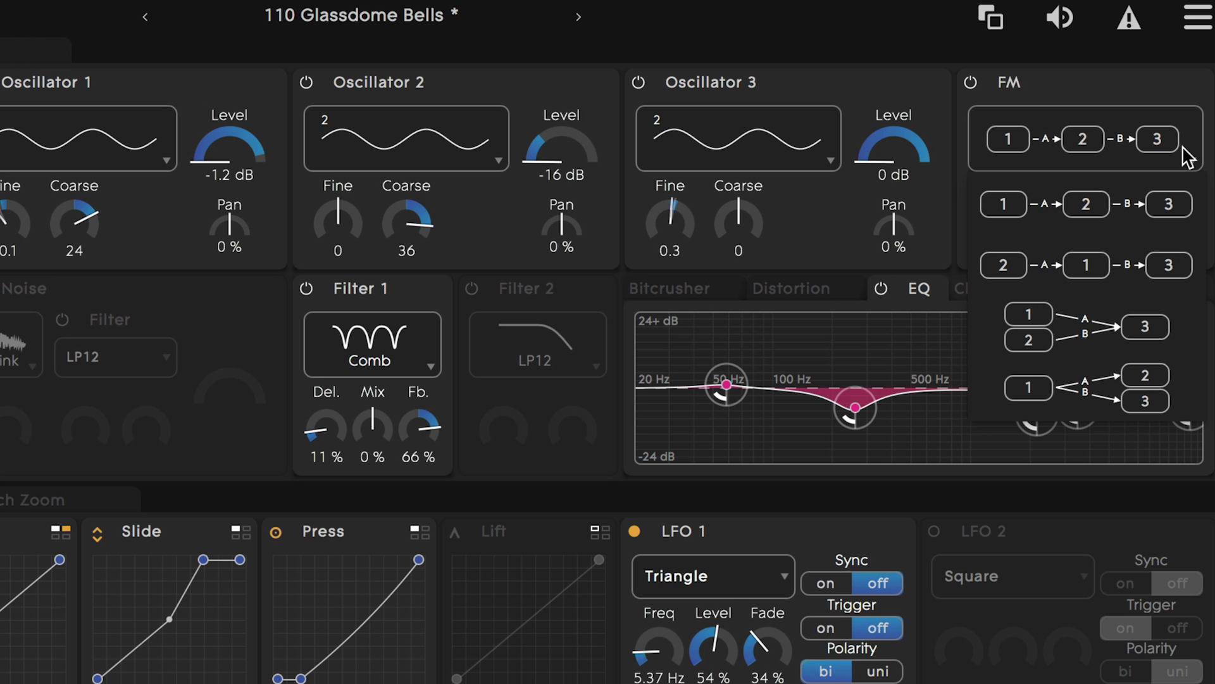
pyautogui.click(1183, 151)
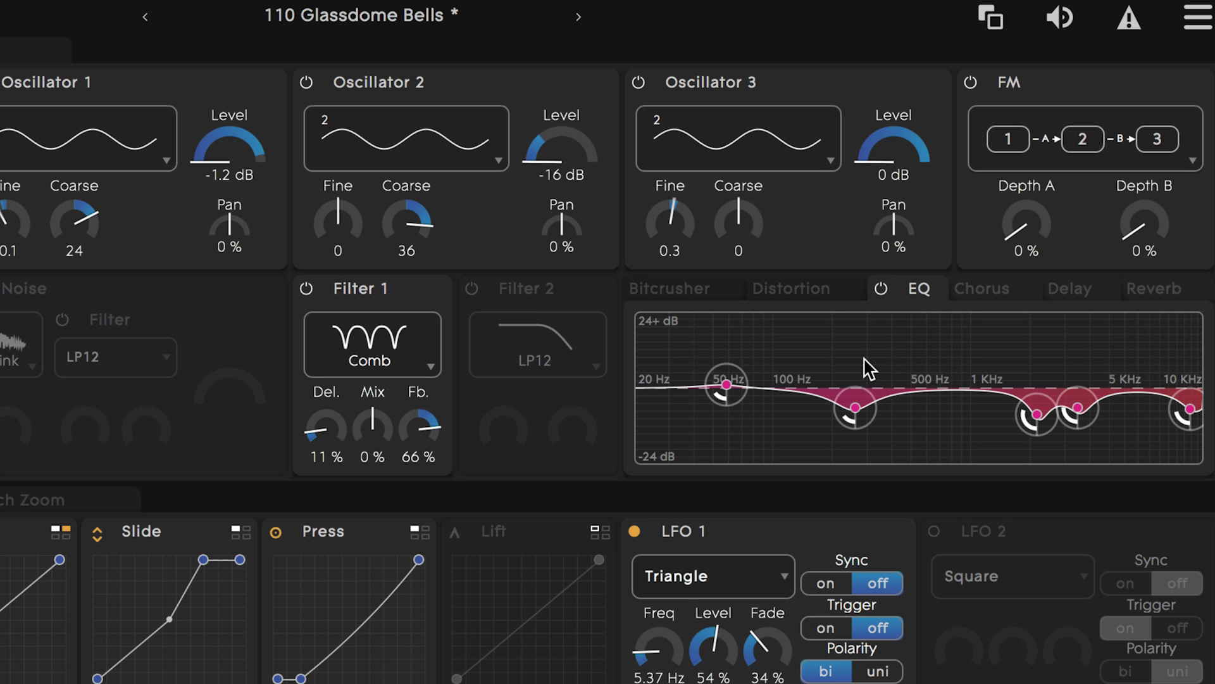
# Step: Cycle through the Bitcrusher, Distortion, EQ, Chorus, Delay and Reverb effects, ending on Chorus
pyautogui.click(665, 291)
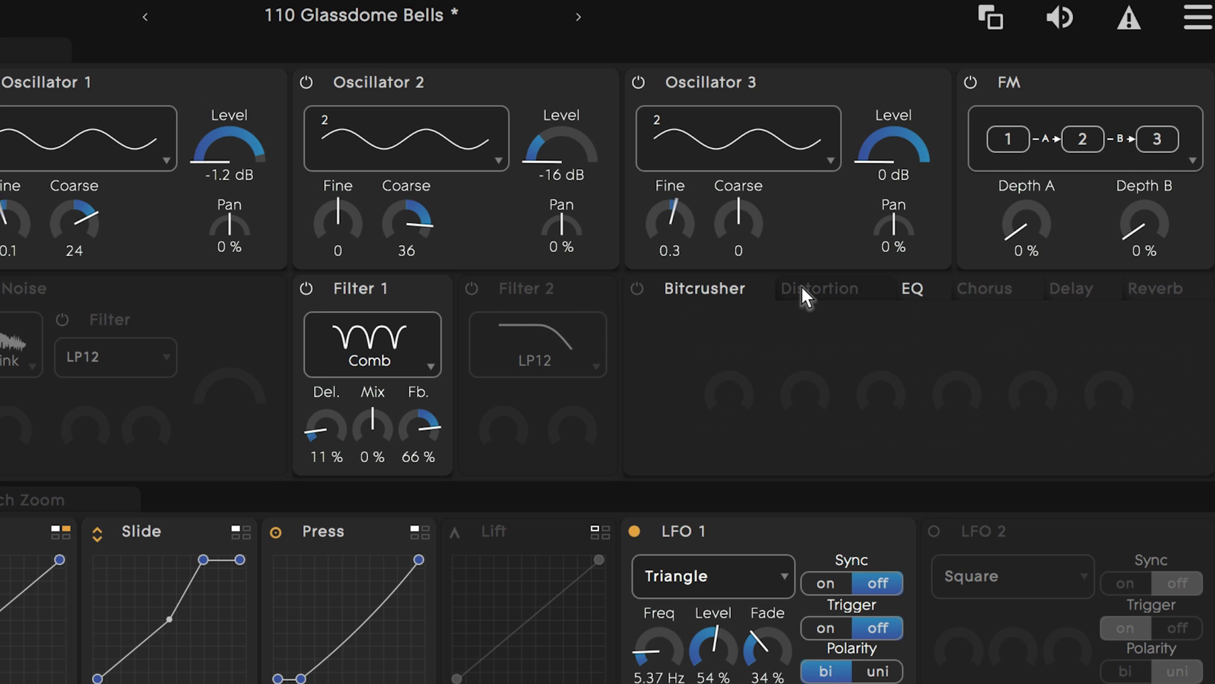
pyautogui.click(802, 293)
pyautogui.click(905, 288)
pyautogui.click(997, 297)
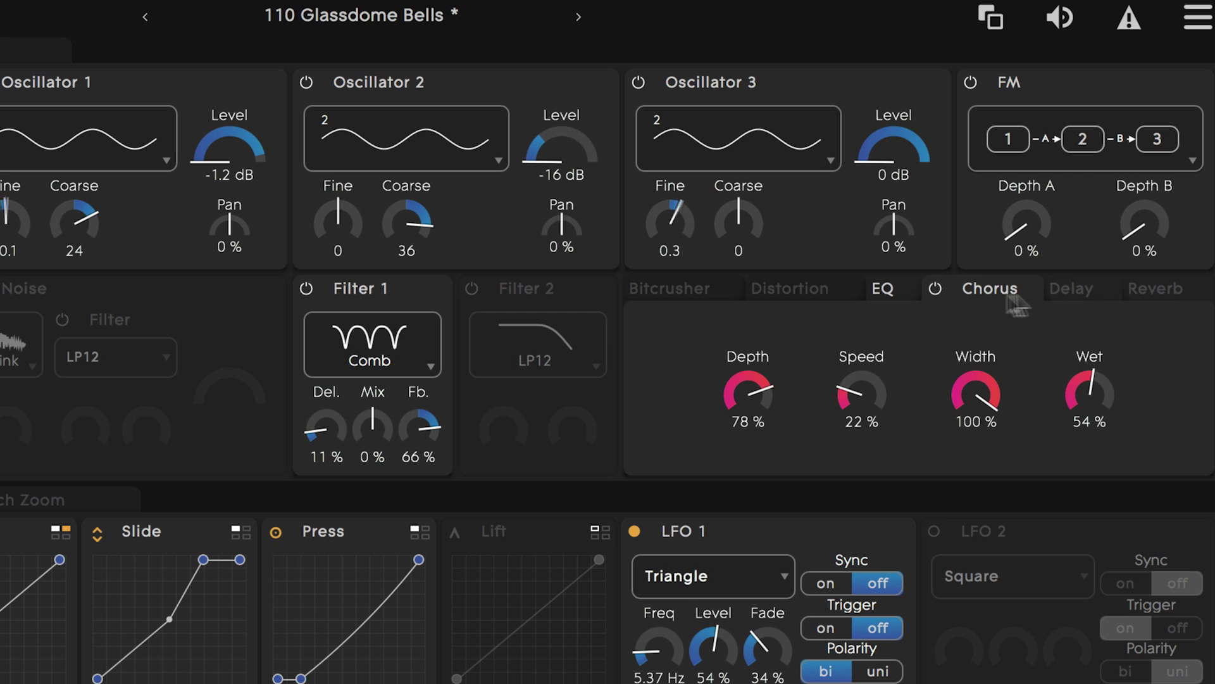
pyautogui.click(1073, 295)
pyautogui.click(1159, 296)
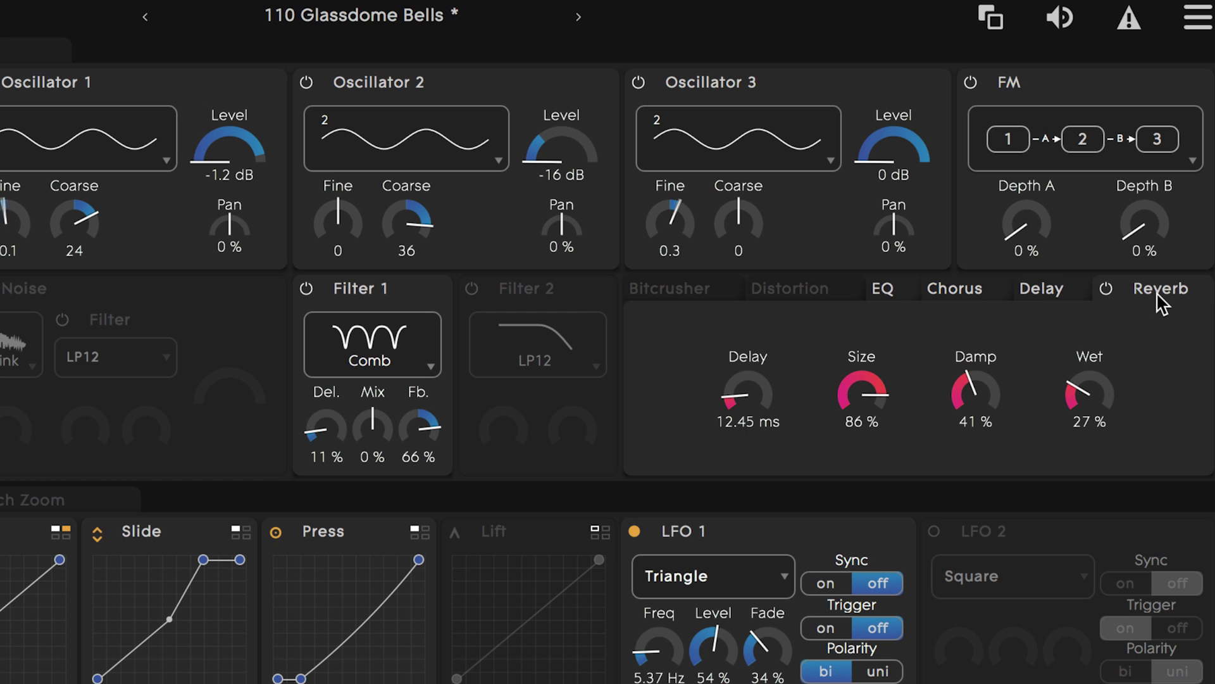
pyautogui.click(934, 291)
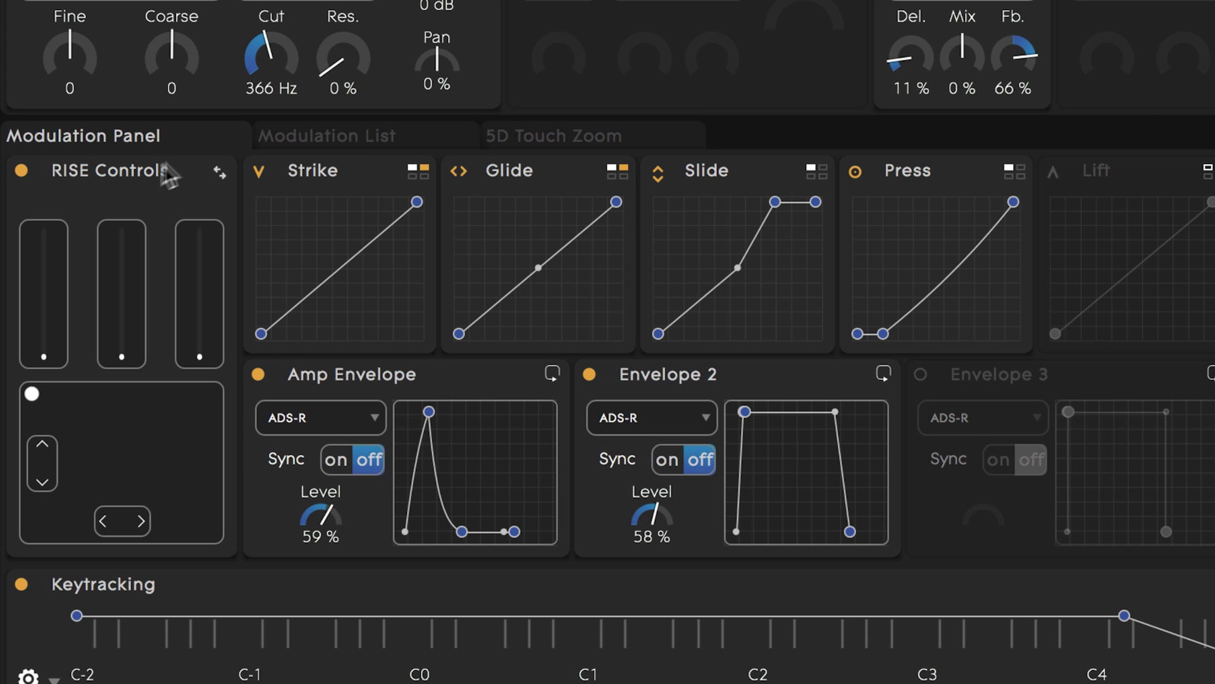
# Step: Choose RISE Controls as modulation source, then select the first, second and third sliders
pyautogui.click(139, 173)
pyautogui.click(32, 283)
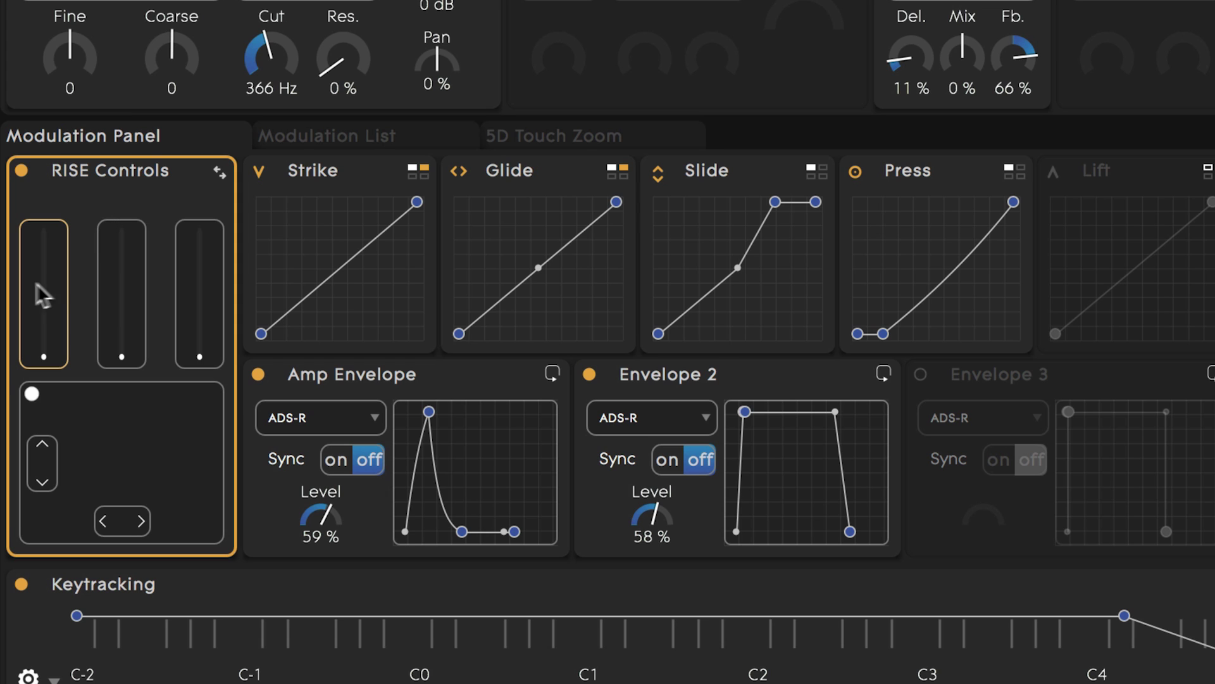
pyautogui.click(116, 285)
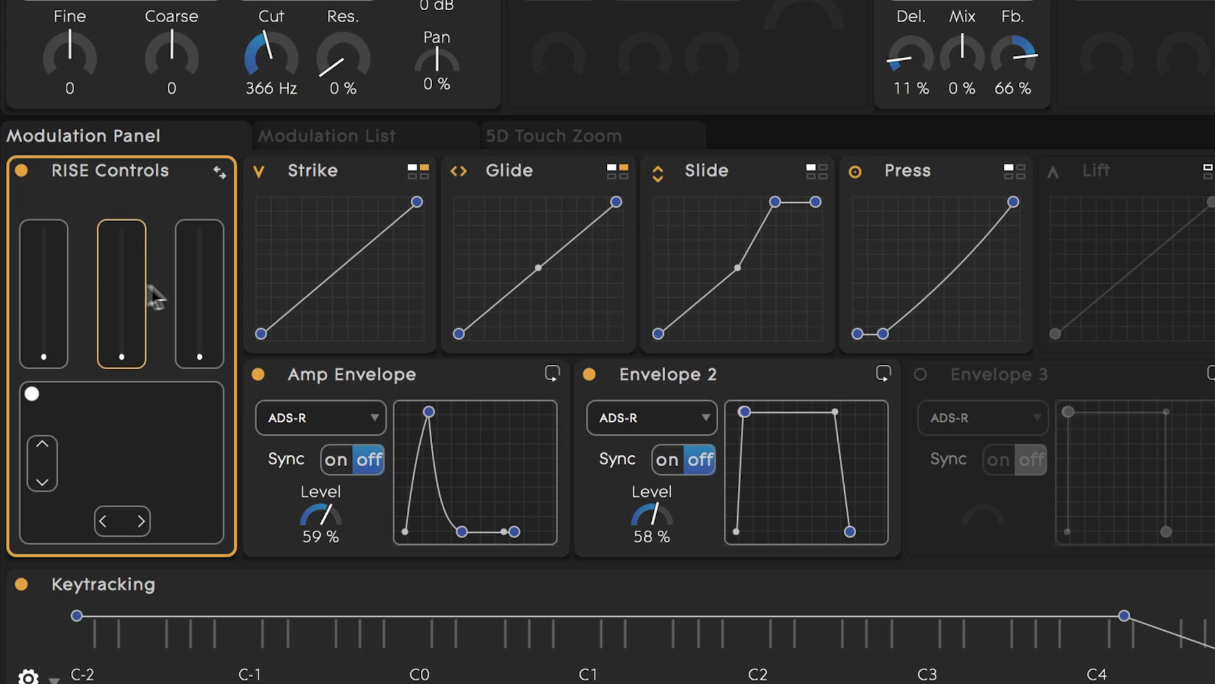
pyautogui.click(212, 284)
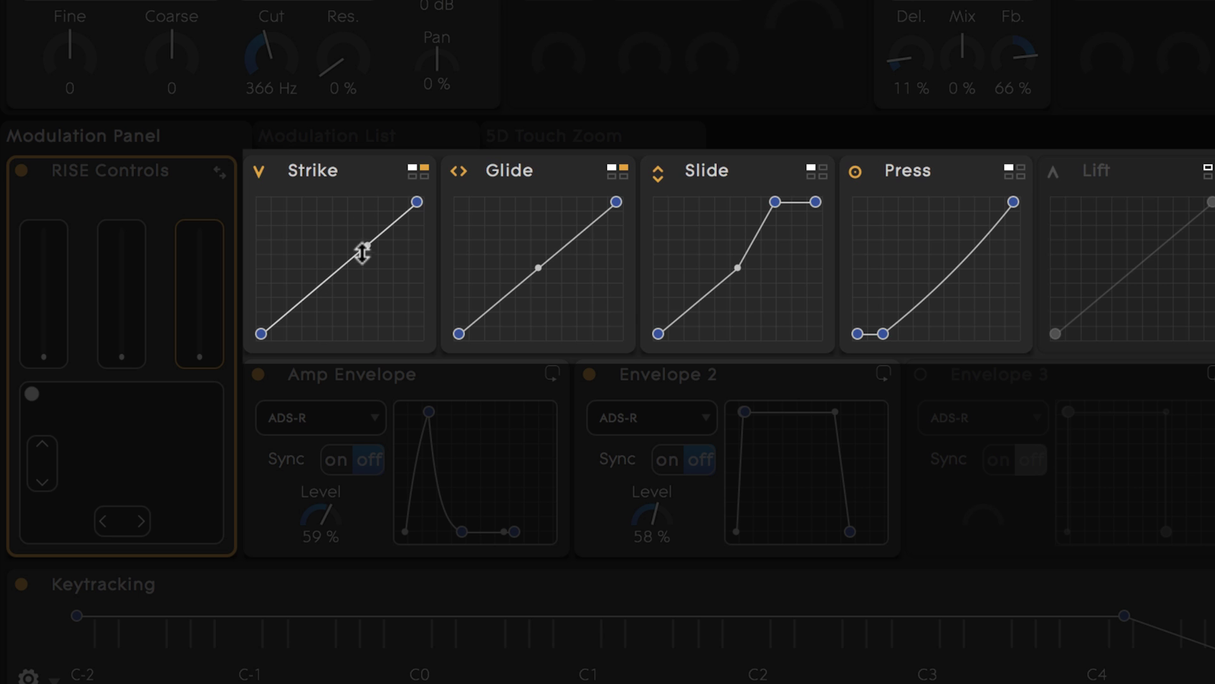
# Step: Select the Strike, Glide and Slide modulation curves in turn to view their targets
pyautogui.click(364, 183)
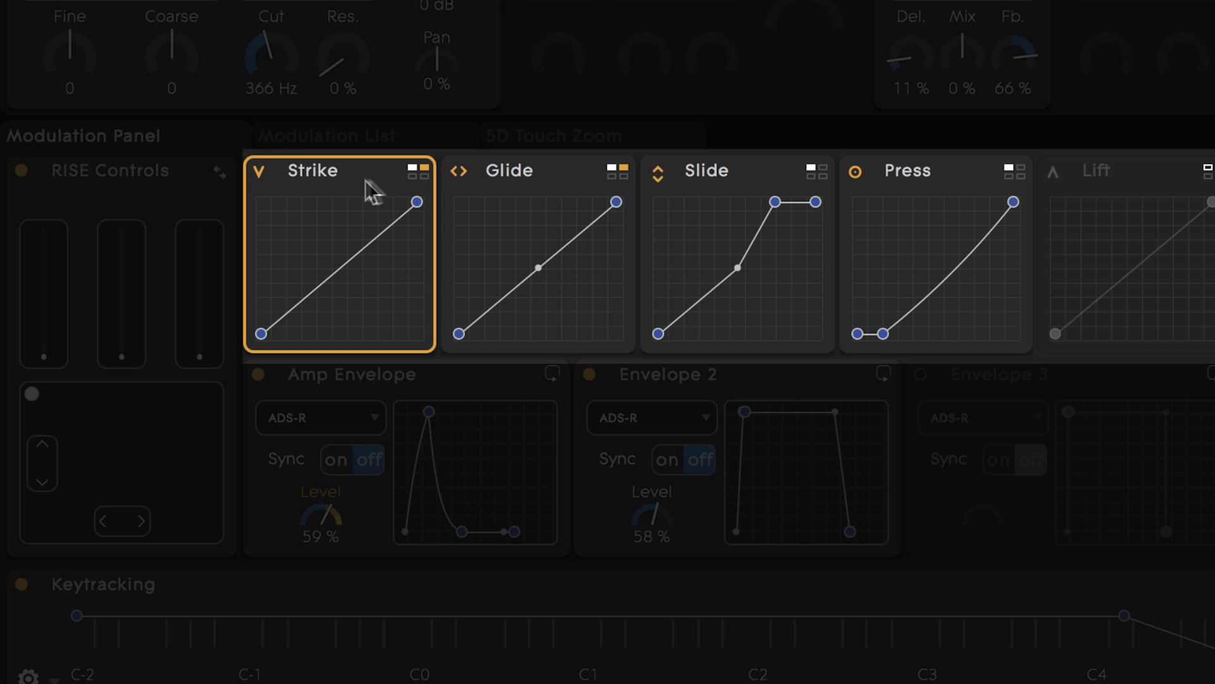
pyautogui.click(555, 188)
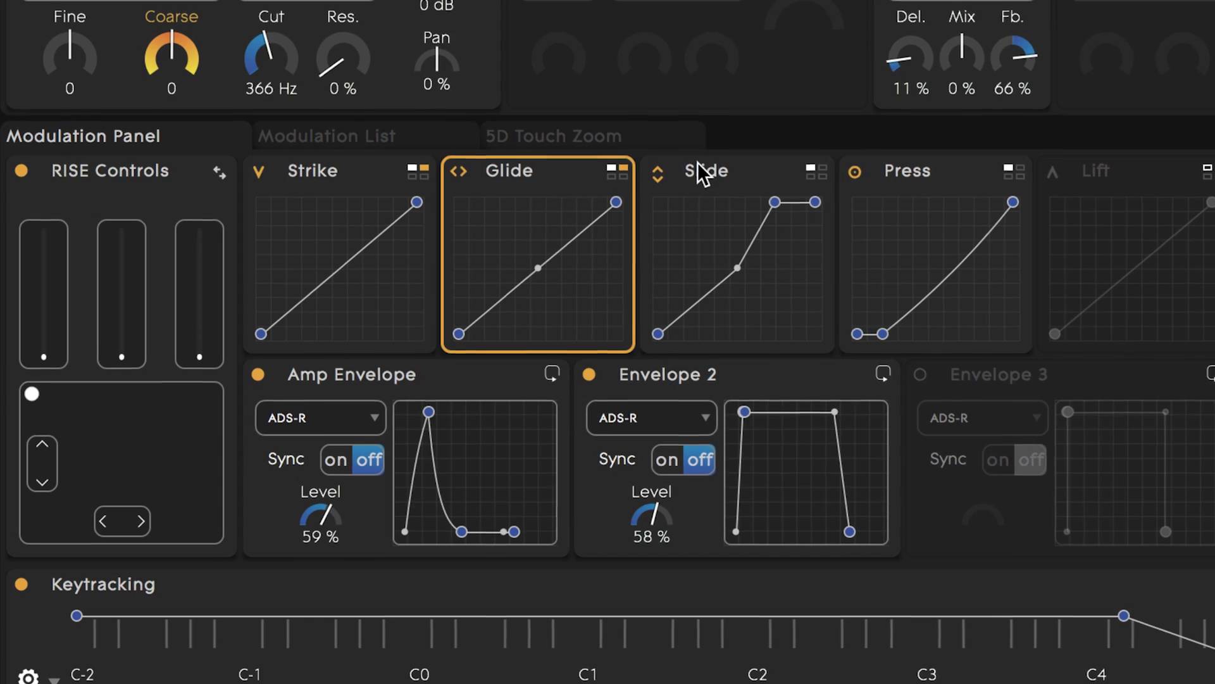
pyautogui.click(693, 176)
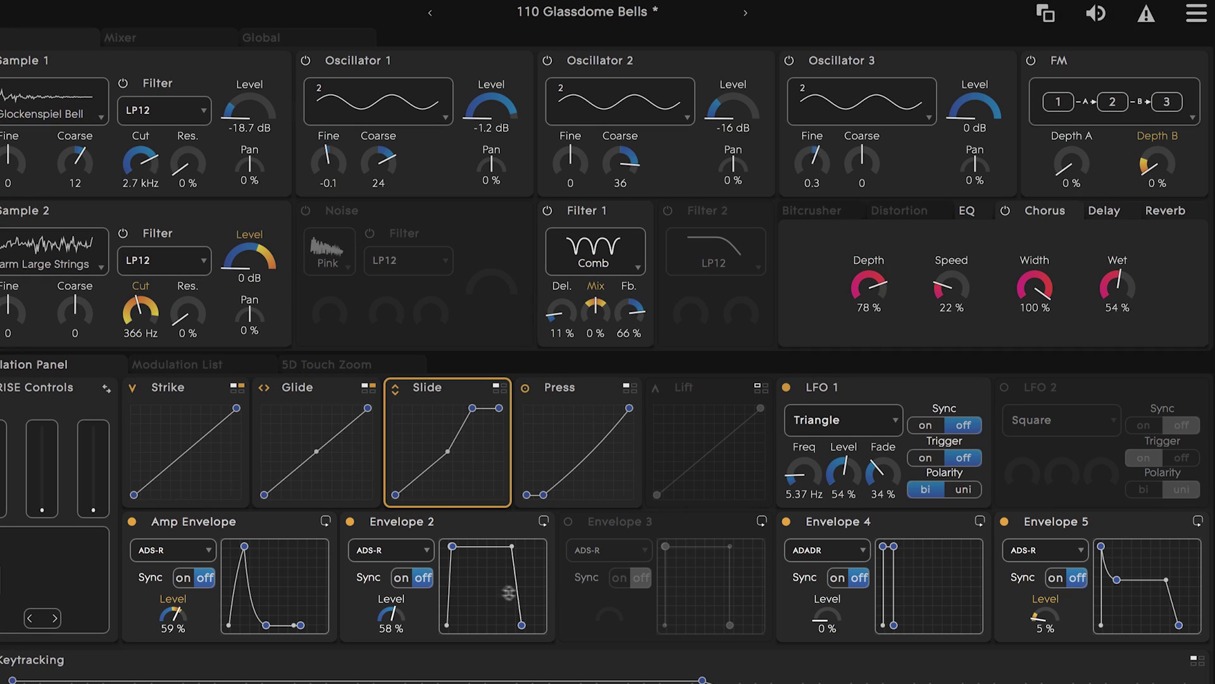
# Step: Inspect the Amp Envelope, then step to the next preset, 111 Reedmala
pyautogui.click(253, 529)
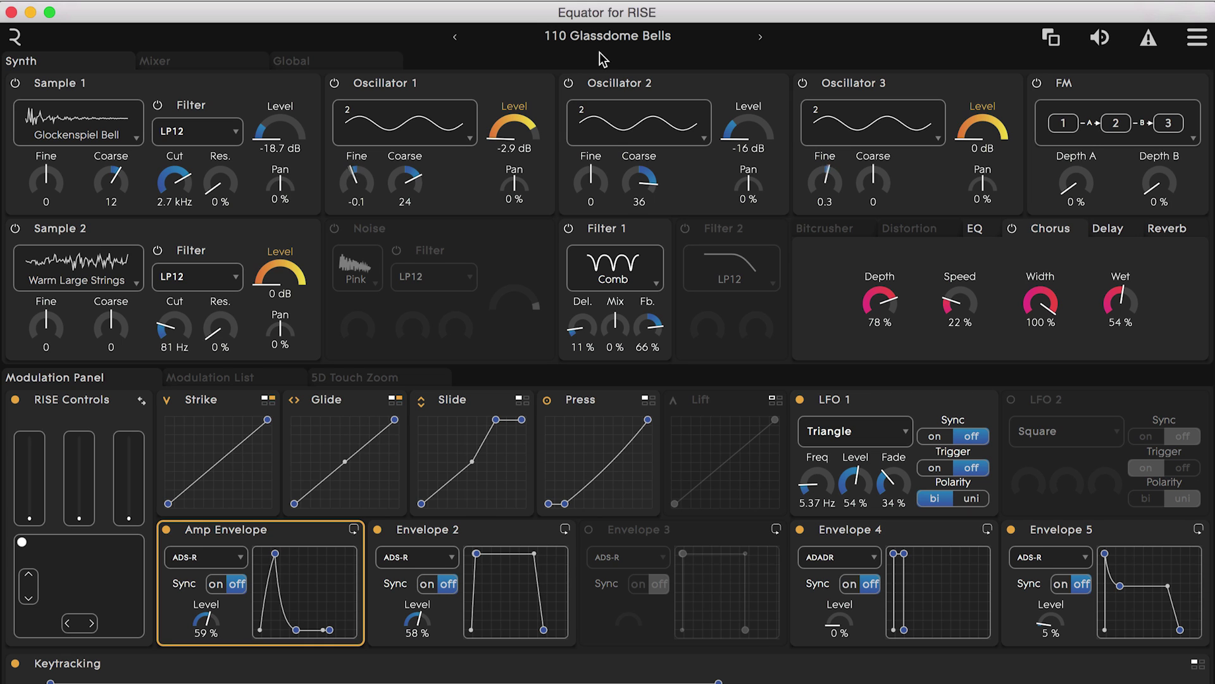
pyautogui.click(762, 39)
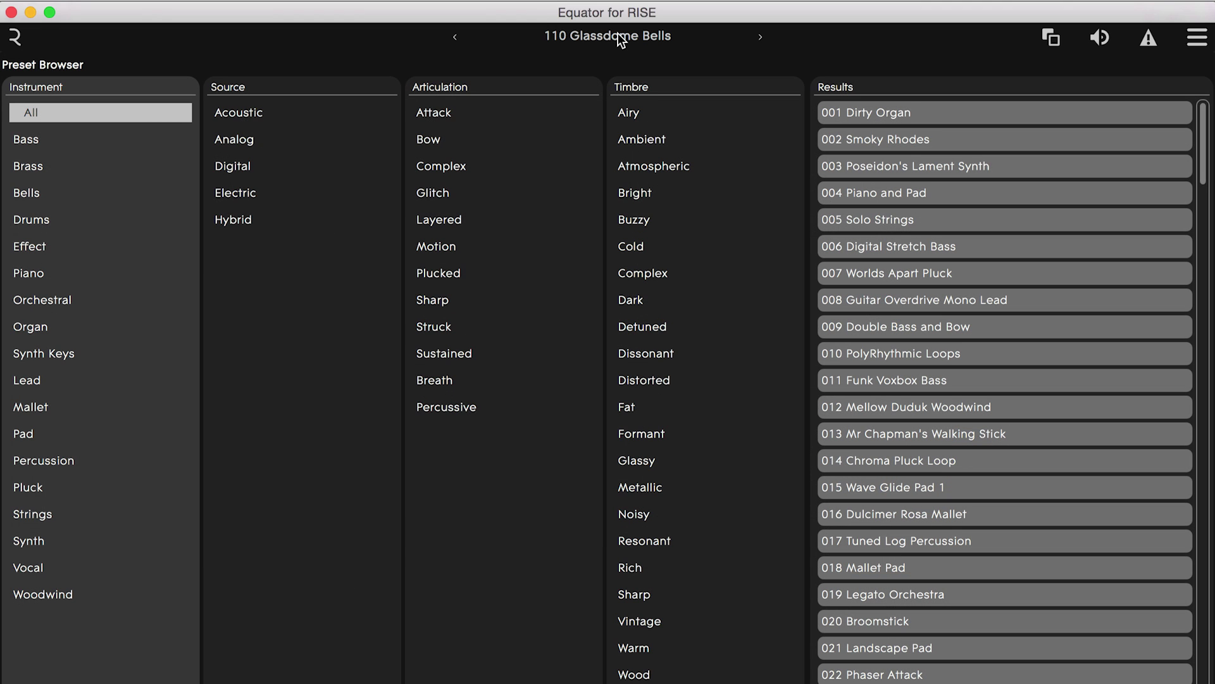
# Step: Close the Preset Browser and check the master volume control without changing it
pyautogui.click(619, 39)
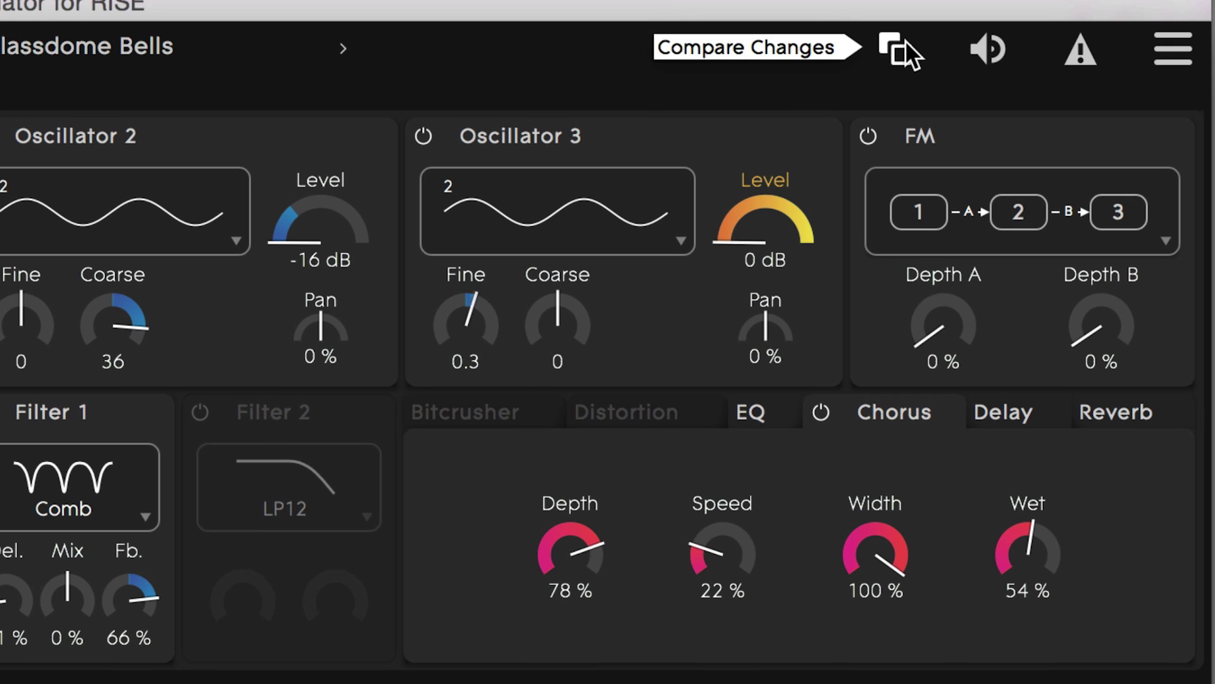
pyautogui.click(988, 44)
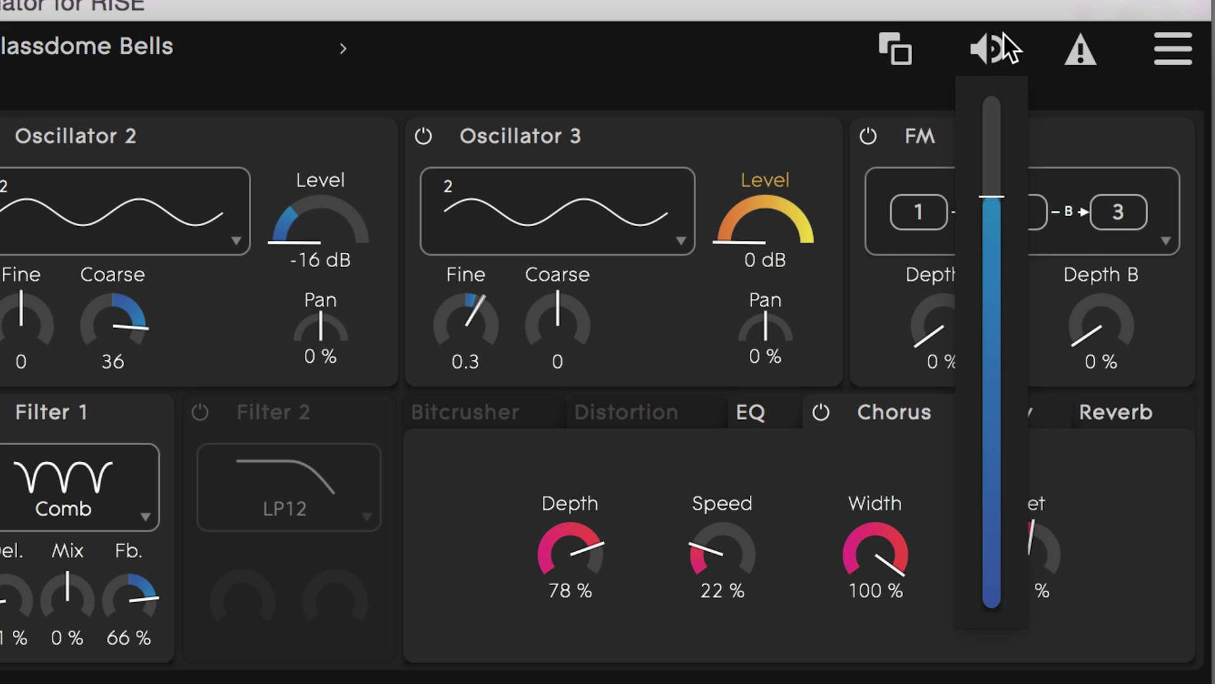
pyautogui.click(990, 45)
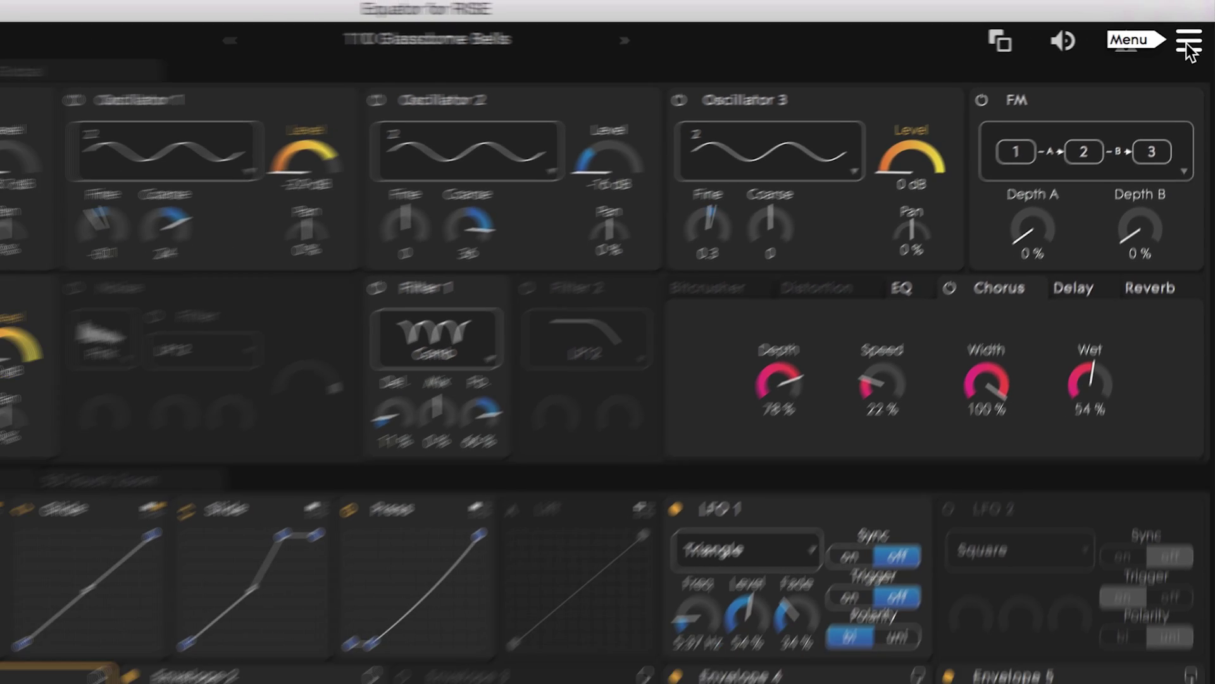
pyautogui.click(1188, 43)
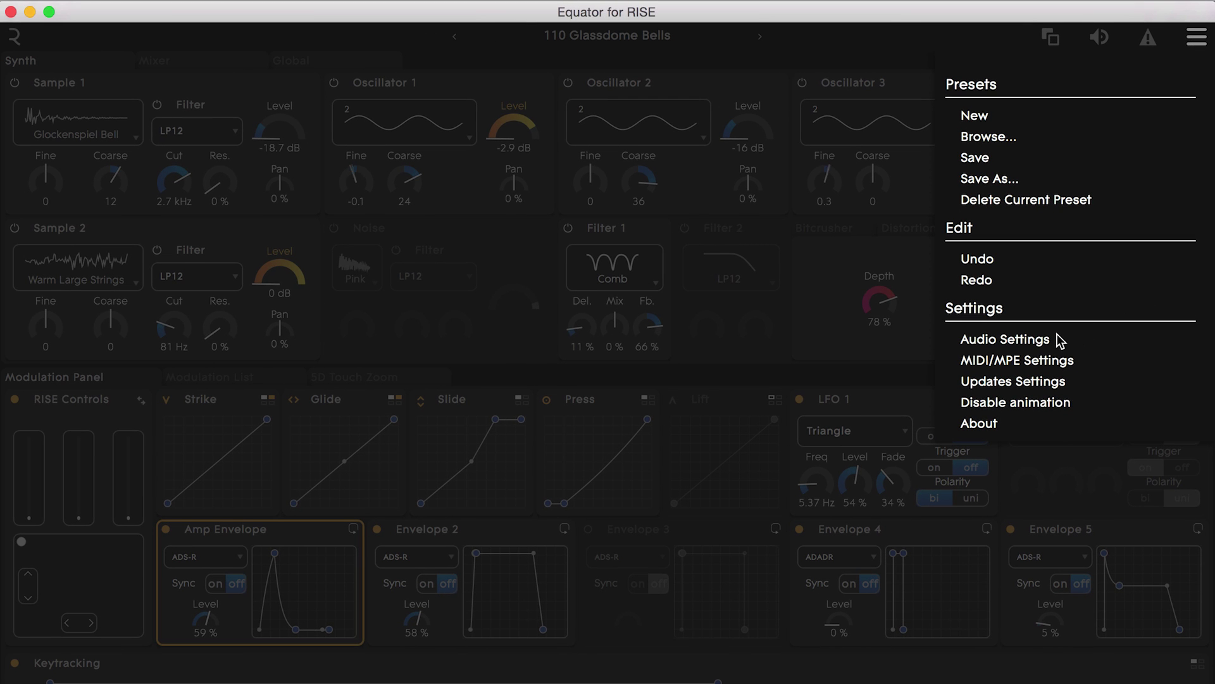
pyautogui.click(1005, 339)
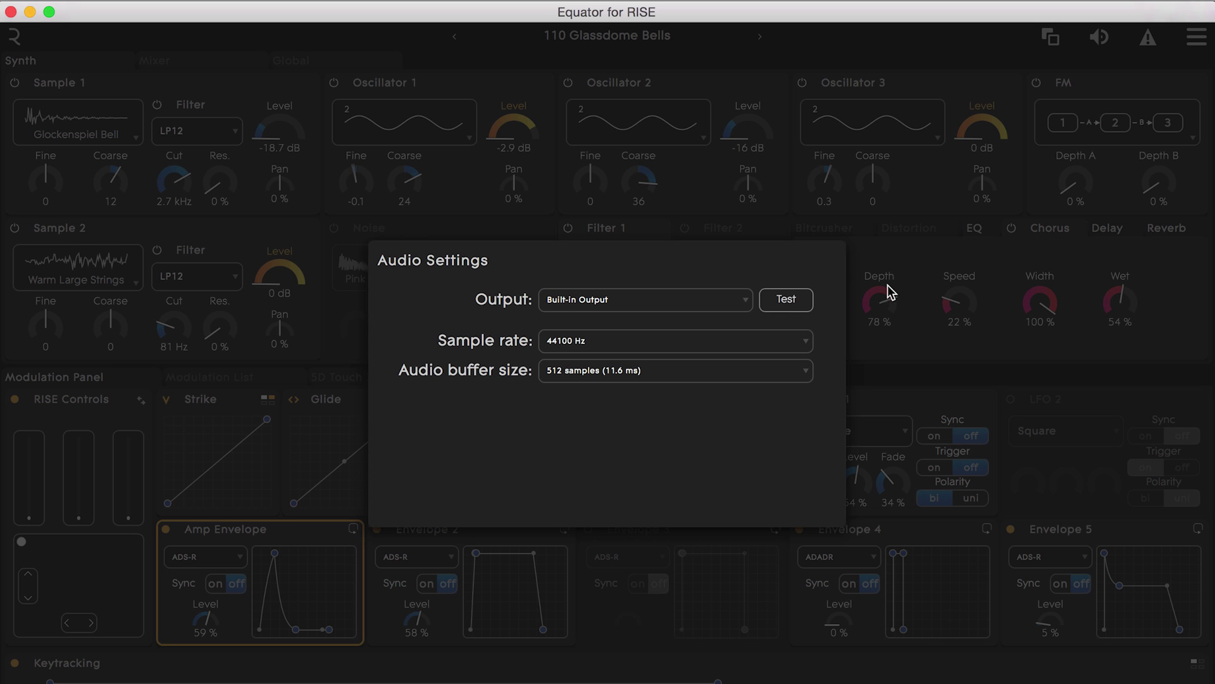
pyautogui.click(913, 232)
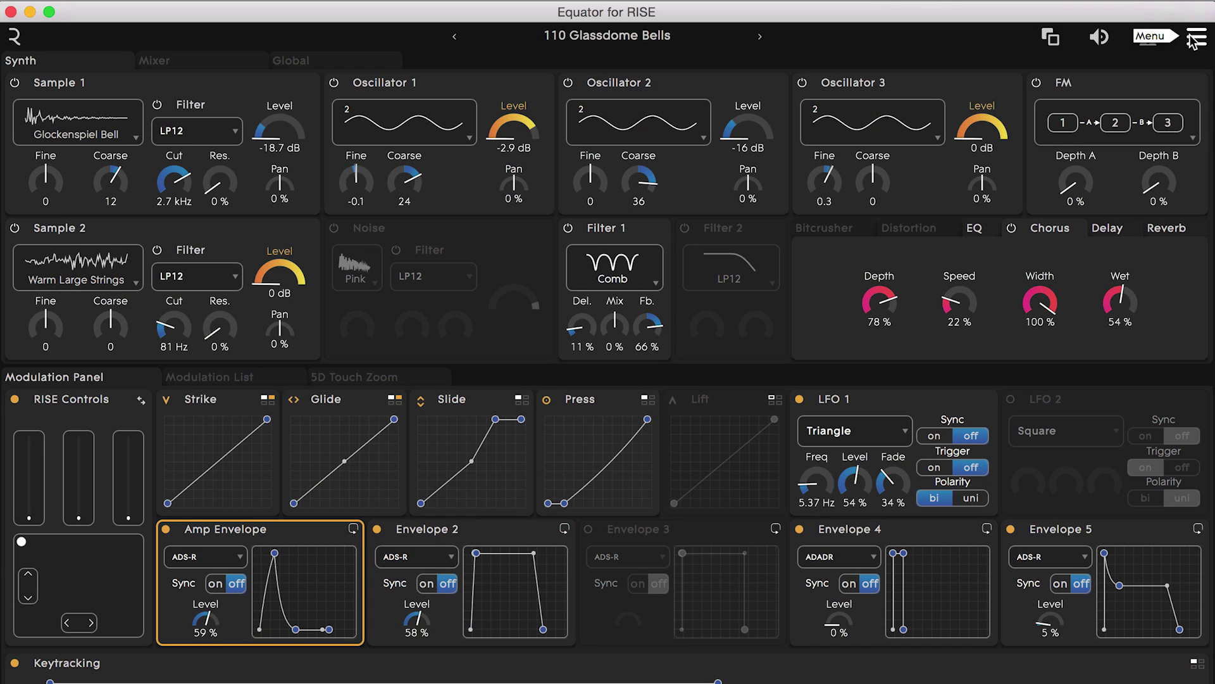
# Step: Open Updates Settings from the main menu to confirm version 1.7.2 is current
pyautogui.click(1193, 40)
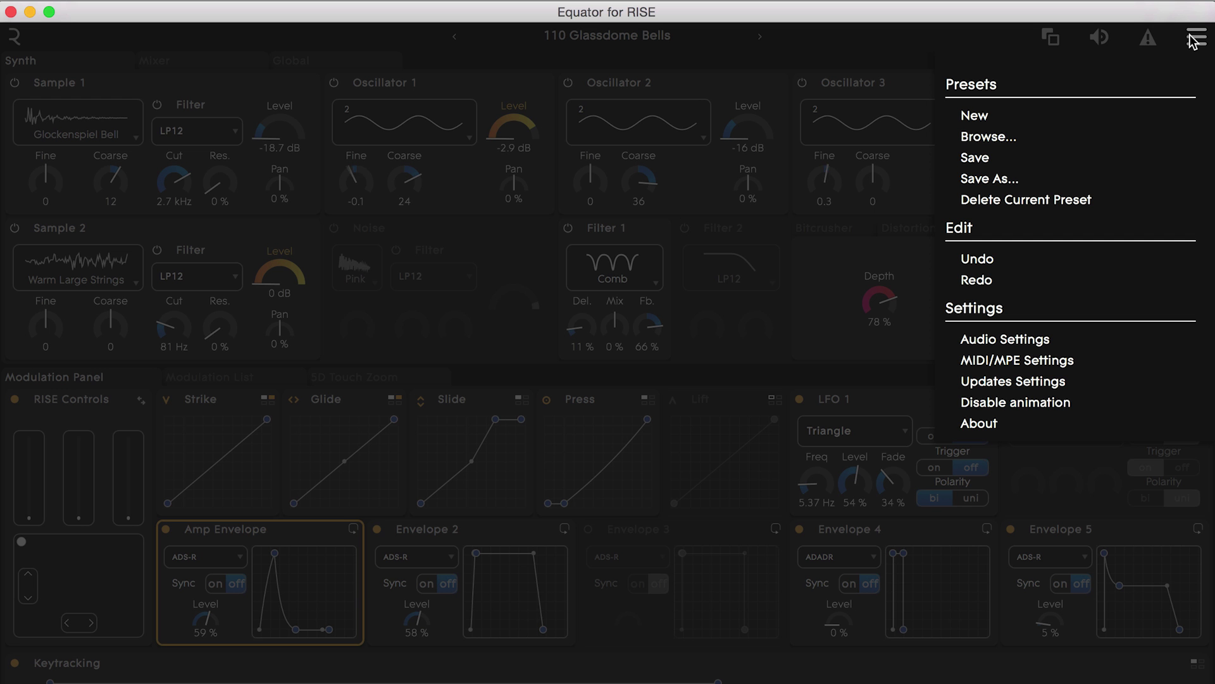
pyautogui.click(1060, 383)
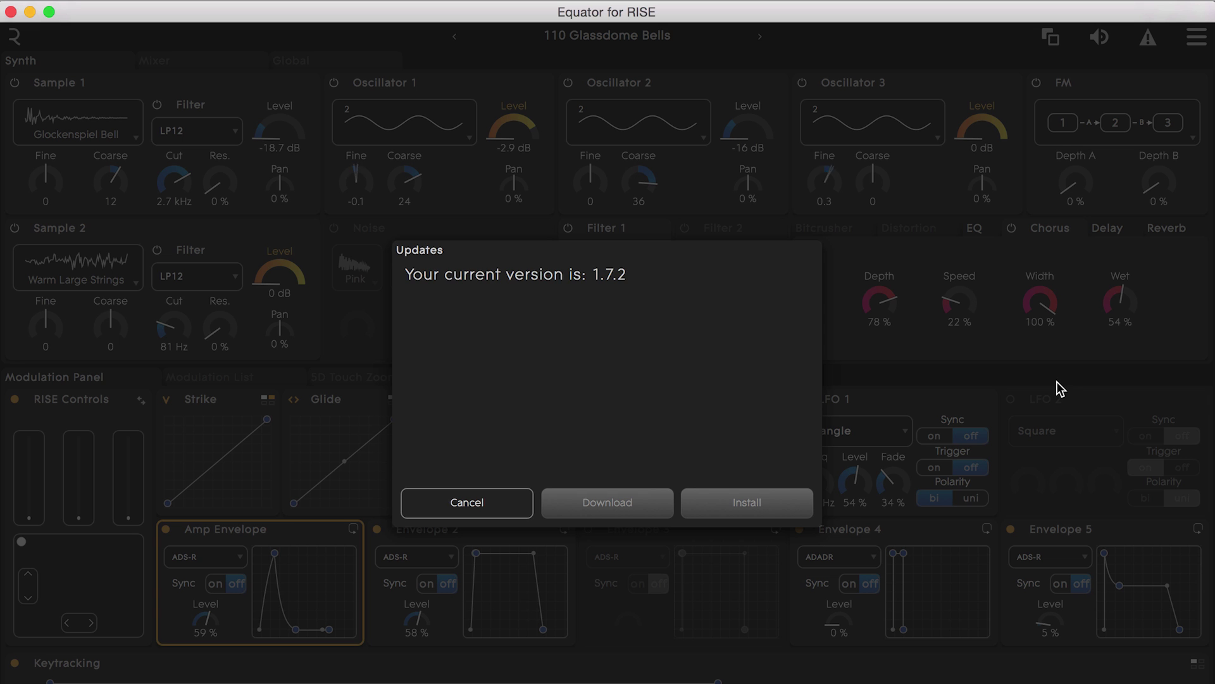